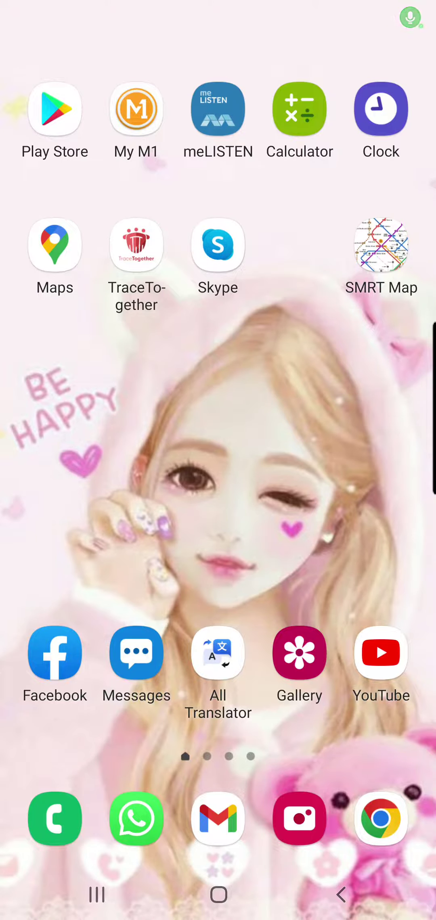
Step: Test the purple keyboard with a word in a WhatsApp chat, erase it, and go home
left_click(136, 820)
left_click(216, 377)
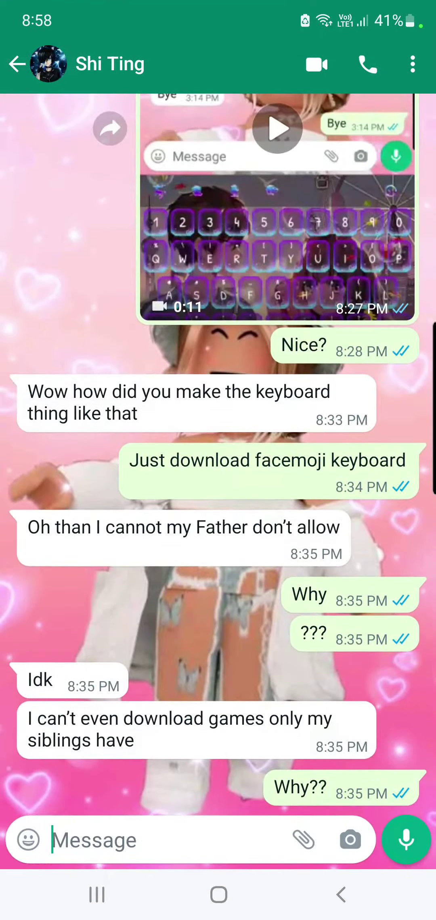
left_click(165, 839)
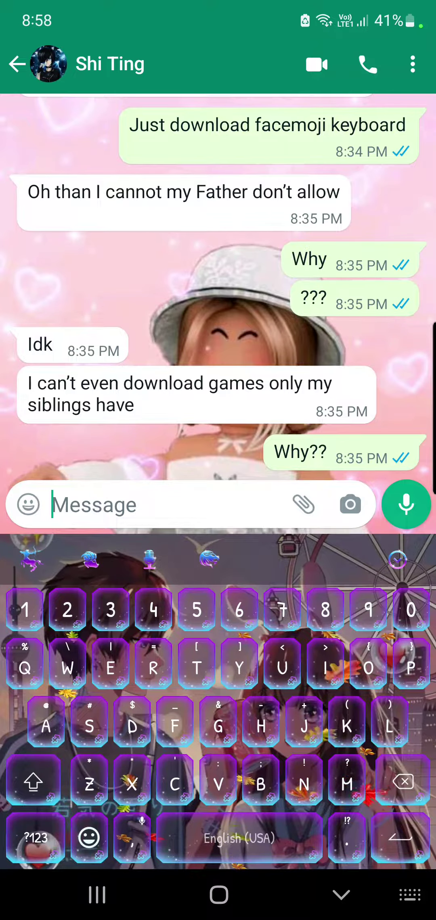
type("Drive")
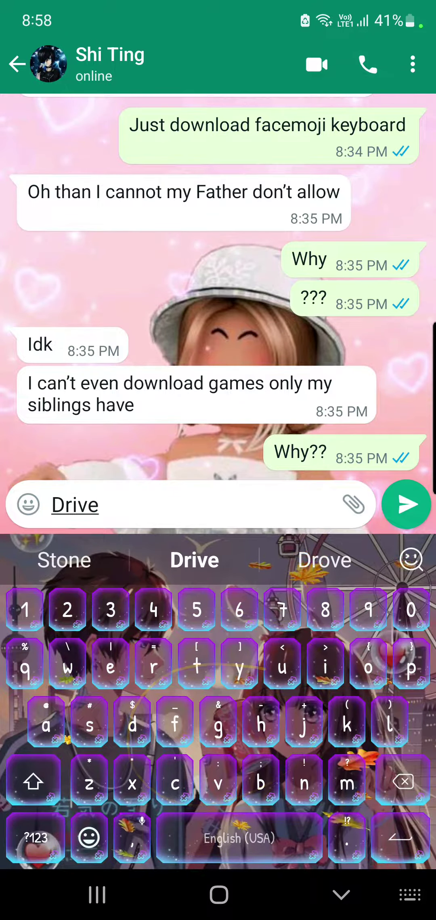
key("BackSpace")
key("BackSpace")
key("BackSpace")
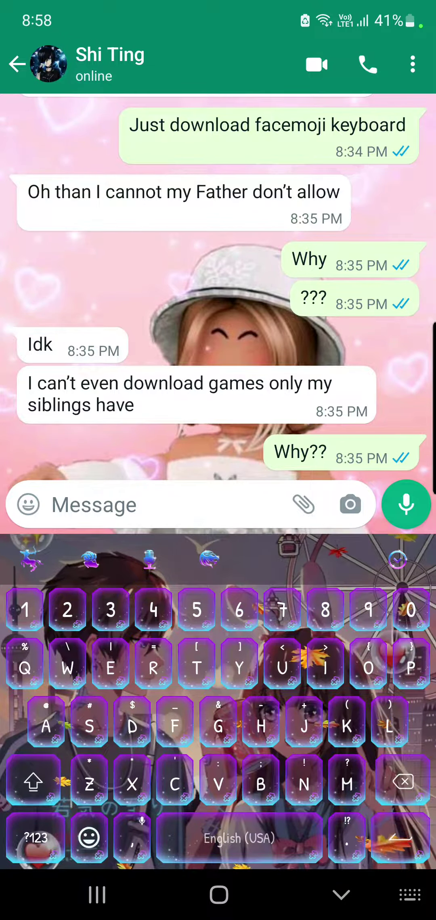
left_click(218, 895)
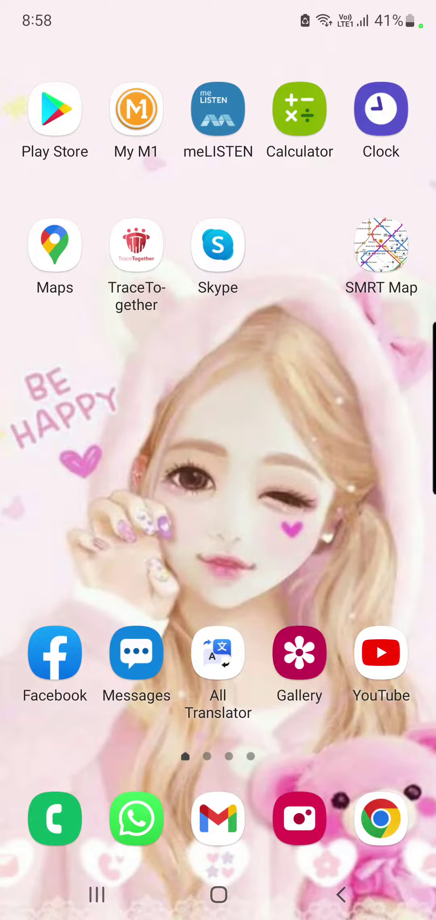
Step: Launch Facemoji Keyboard from the app drawer and preview the Purple Galaxy theme
left_click_drag(218, 575, 218, 288)
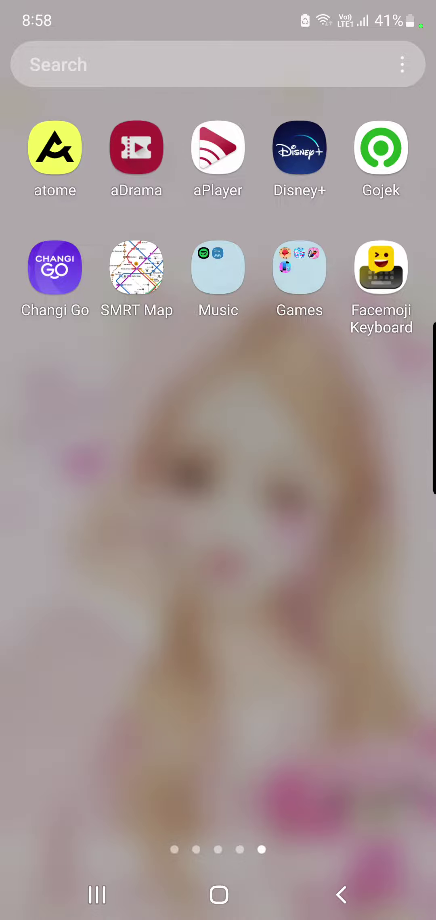
left_click(381, 267)
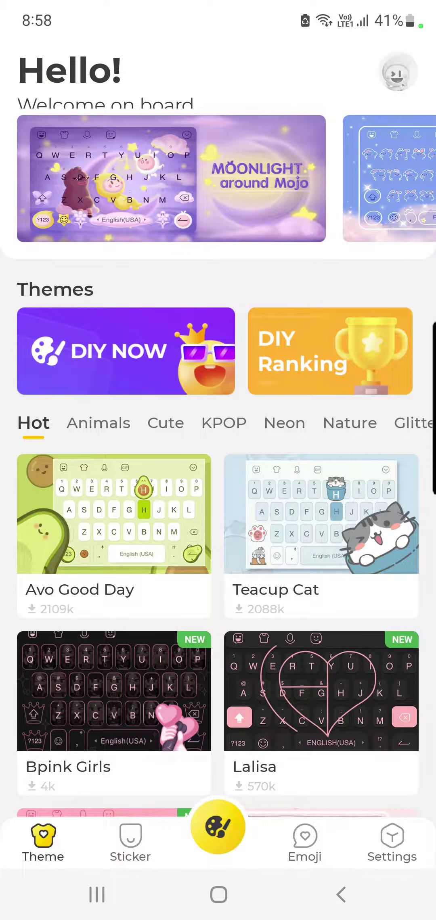
left_click_drag(218, 575, 218, 472)
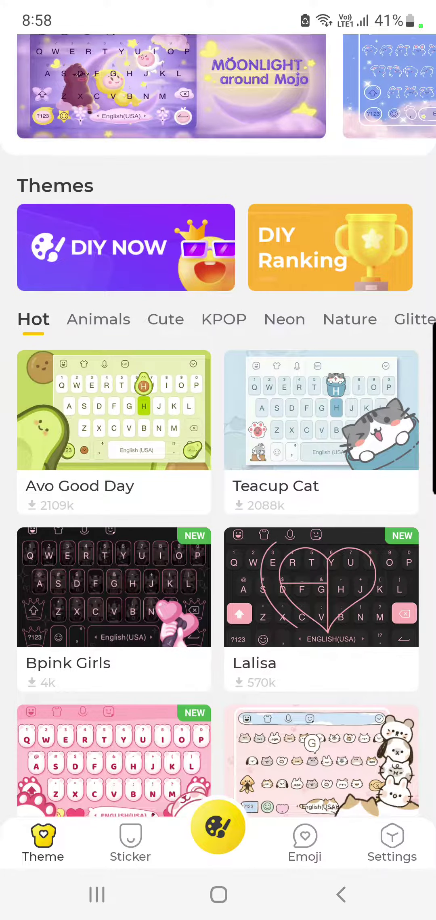
left_click_drag(218, 575, 218, 381)
left_click_drag(218, 612, 218, 252)
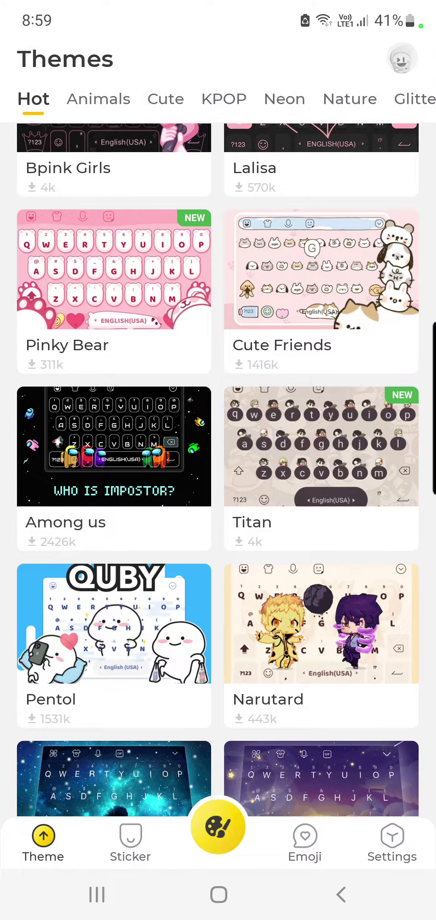
left_click_drag(218, 611, 217, 345)
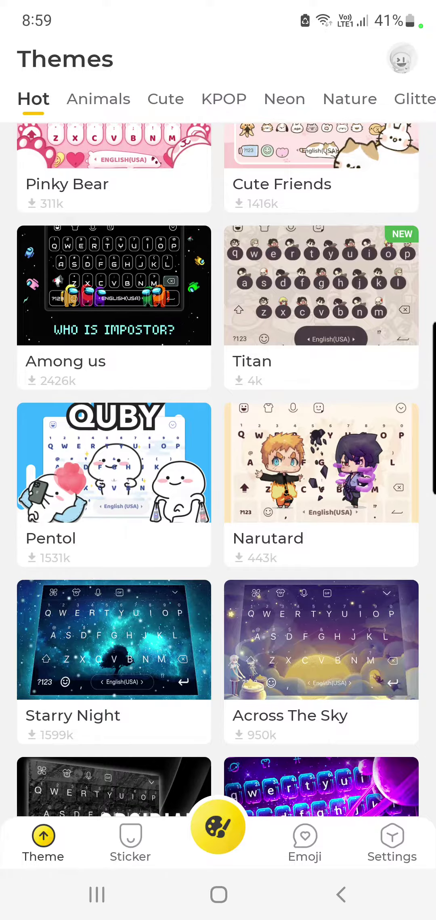
mouse_move(218, 576)
left_mouse_down()
mouse_move(218, 409)
mouse_move(219, 491)
left_mouse_up()
left_click(321, 468)
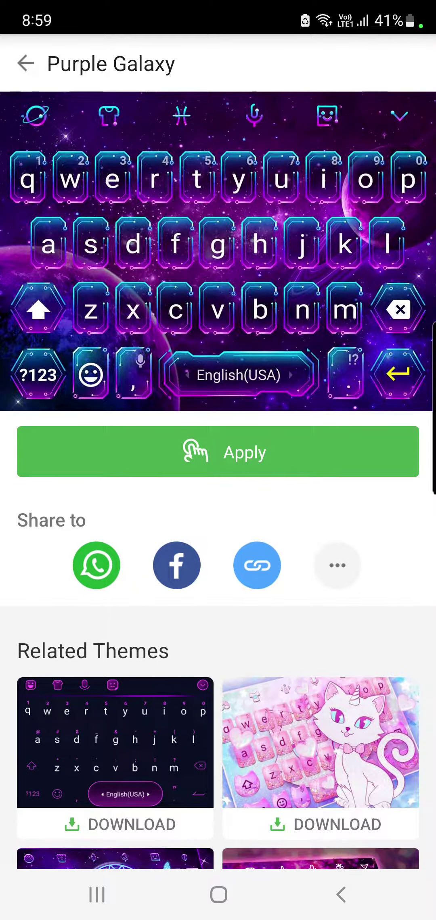
left_click(25, 64)
left_click_drag(218, 288, 218, 718)
mouse_move(217, 359)
left_mouse_down()
mouse_move(218, 503)
mouse_move(218, 454)
left_mouse_up()
Step: Search Google Images for 'cute anime girl wallpaper'
left_click(219, 894)
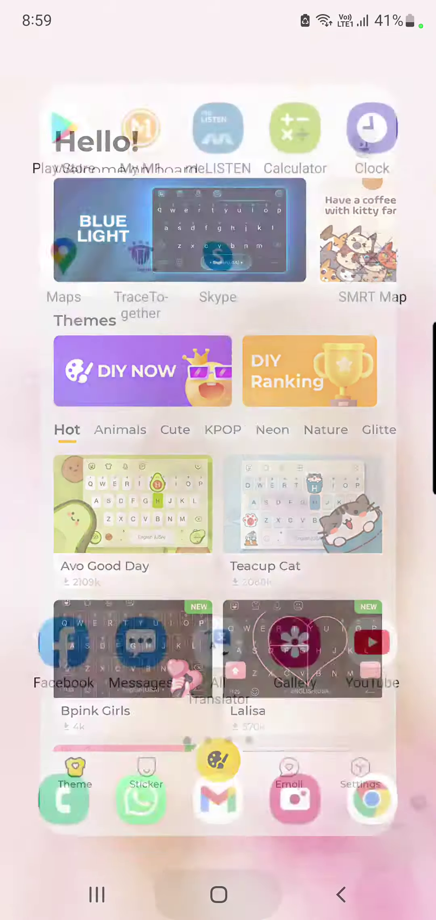
left_click_drag(323, 460, 107, 460)
left_click(304, 652)
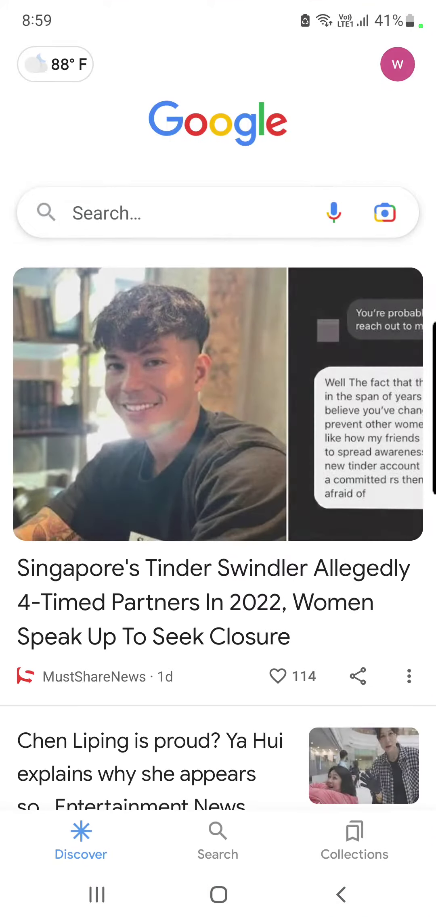
left_click(108, 212)
left_click(178, 124)
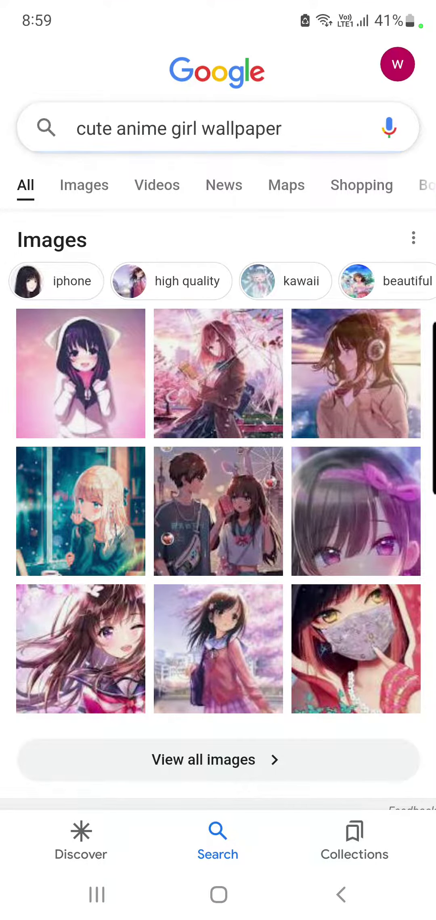
left_click(84, 185)
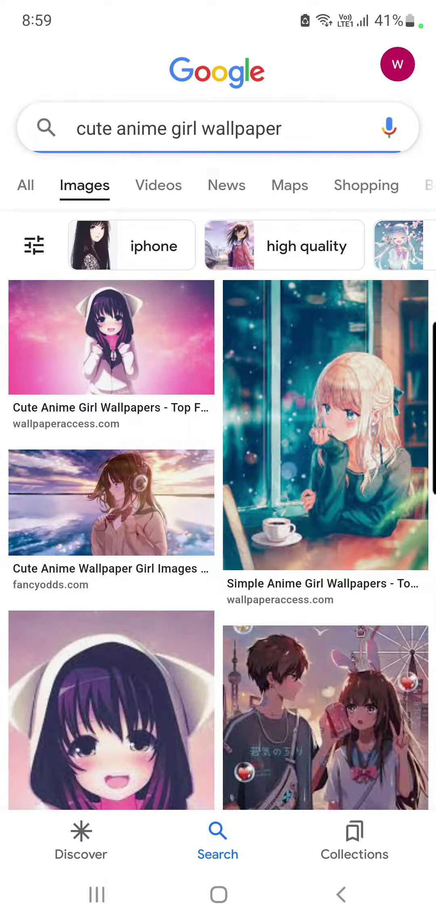
scroll(218, 504, "down", 7)
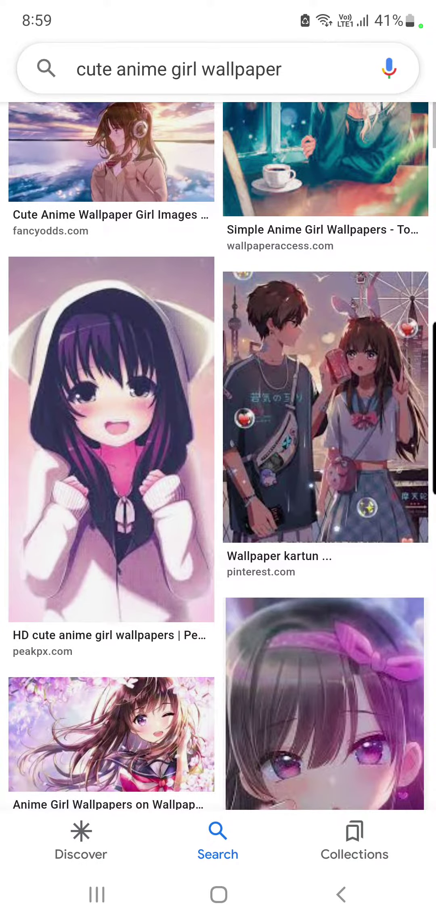
scroll(218, 456, "down", 5)
scroll(218, 456, "up", 2)
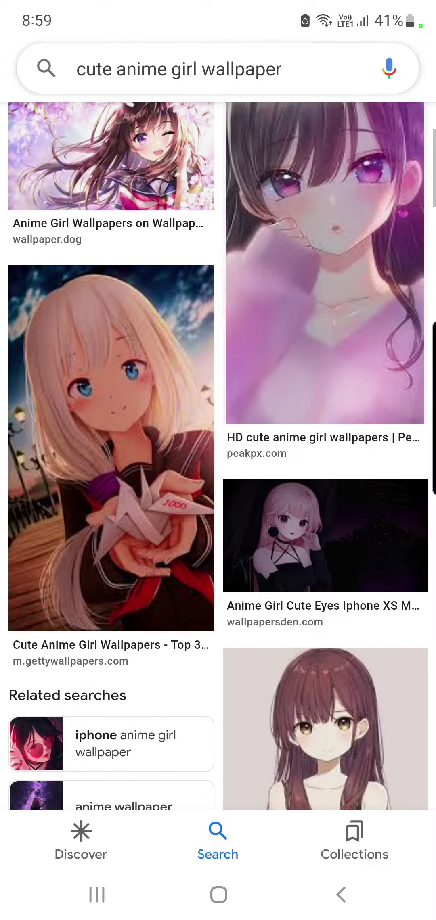
scroll(218, 456, "down", 2)
scroll(217, 456, "down", 10)
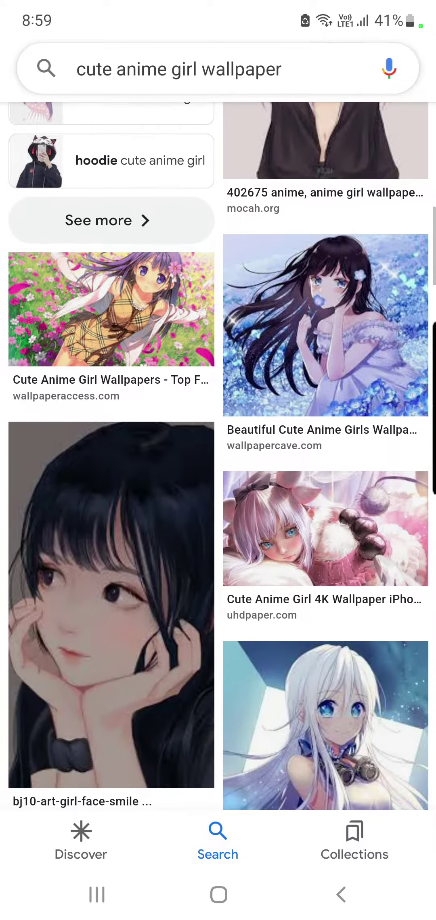
scroll(218, 456, "down", 10)
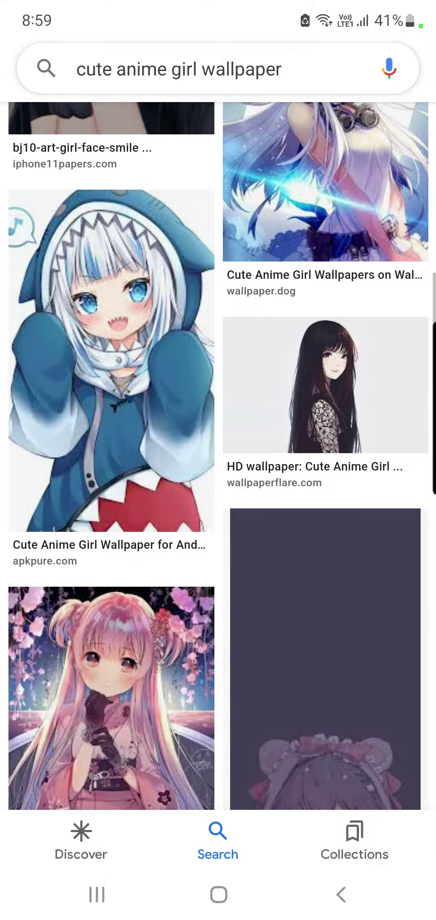
scroll(217, 455, "down", 5)
scroll(218, 456, "down", 8)
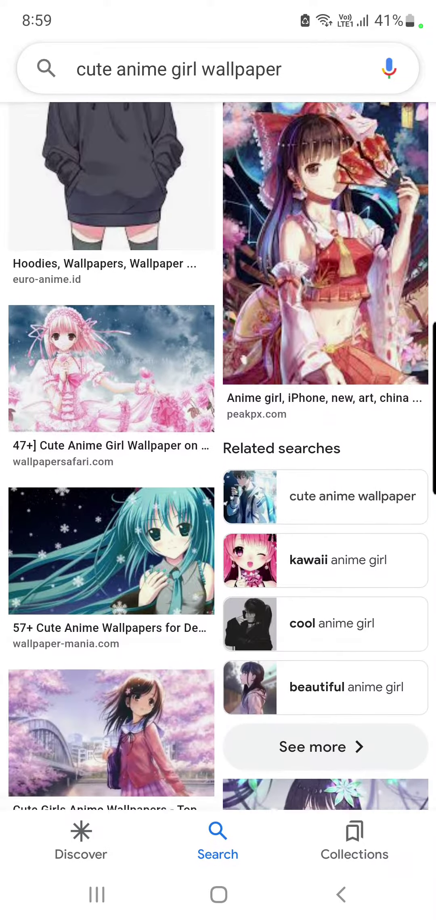
scroll(218, 455, "down", 2)
scroll(218, 456, "down", 3)
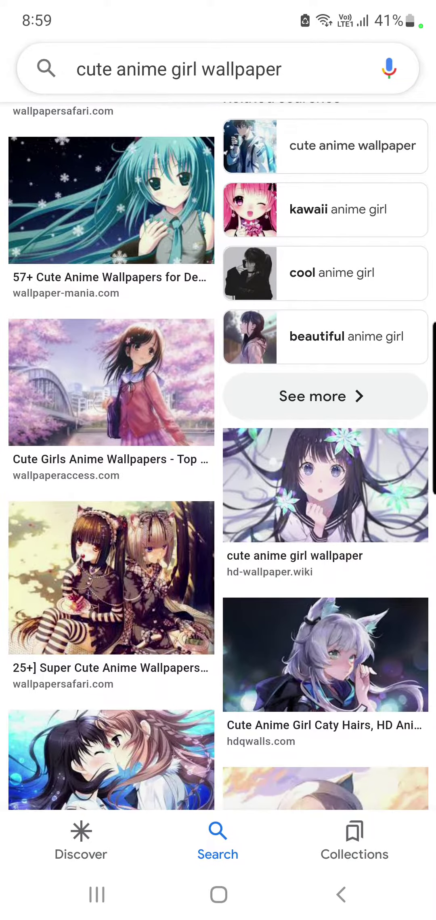
Step: Open the two cat-girls wallpaper in preview and download the image
left_click(111, 483)
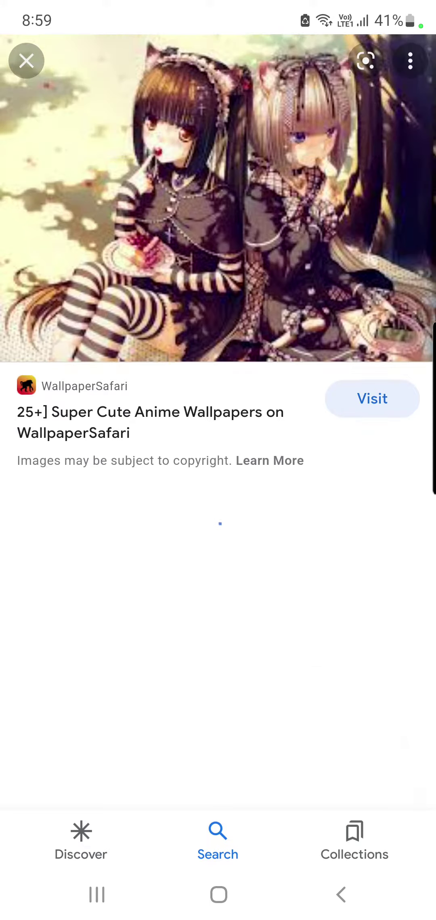
left_click(218, 323)
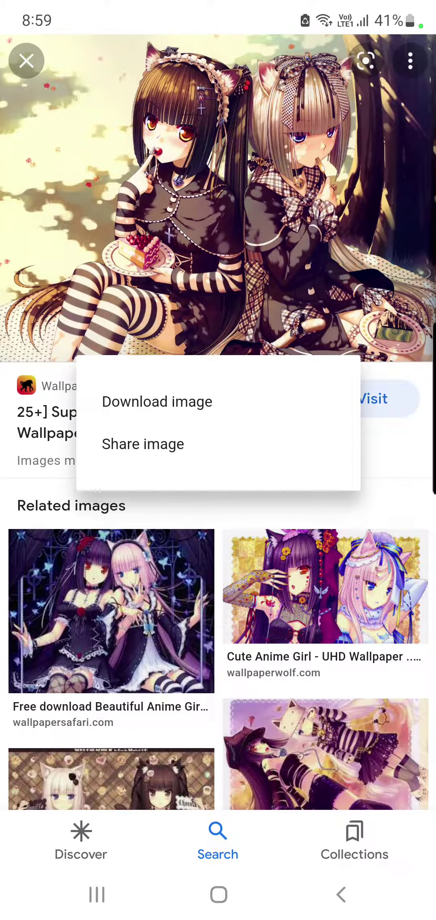
left_click(156, 402)
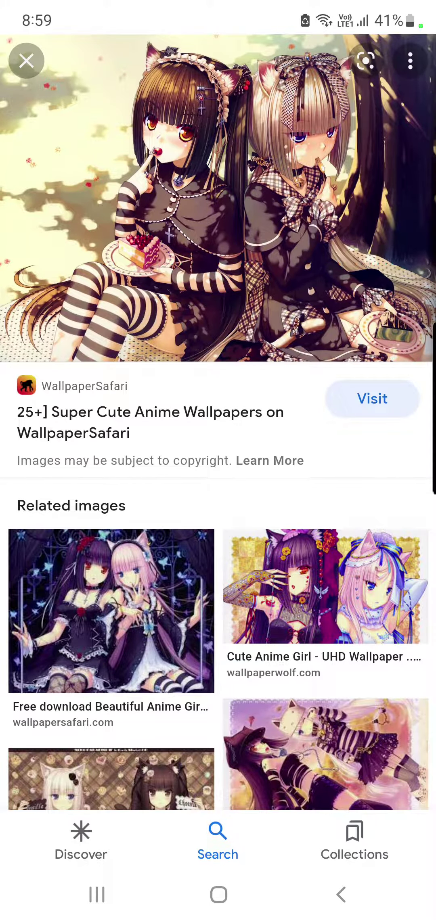
Step: Relaunch Facemoji Keyboard and start a custom theme from a photo
left_click(97, 894)
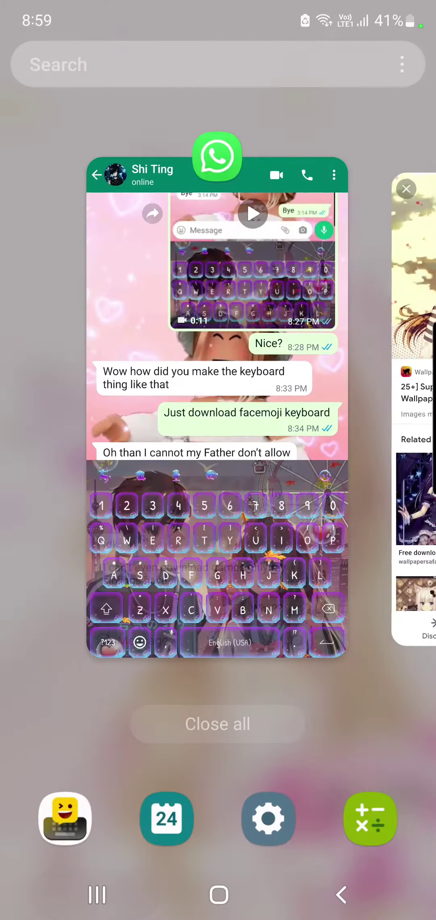
left_click(218, 895)
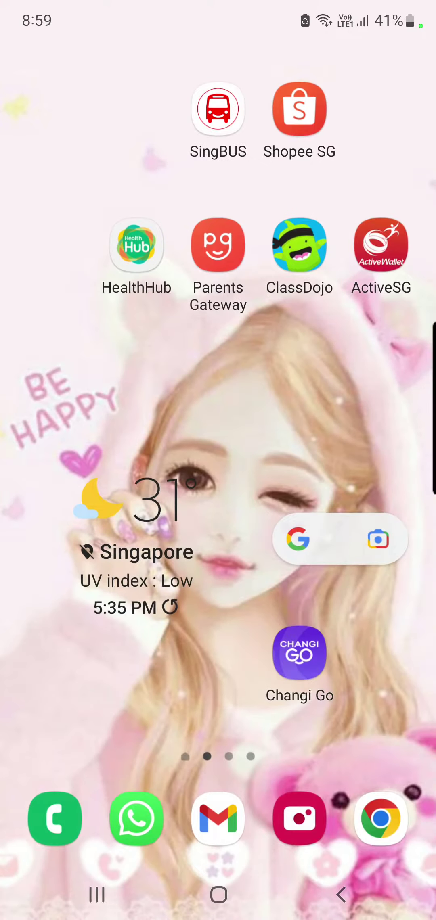
left_click_drag(218, 647, 217, 287)
left_click(376, 267)
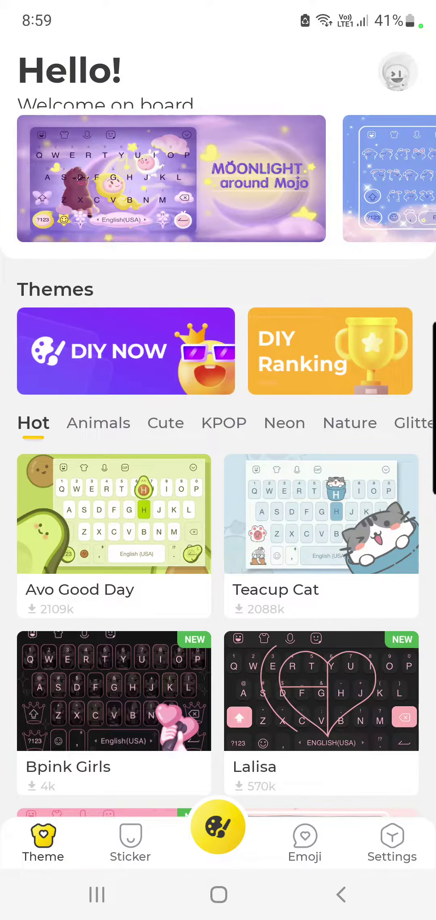
left_click(126, 351)
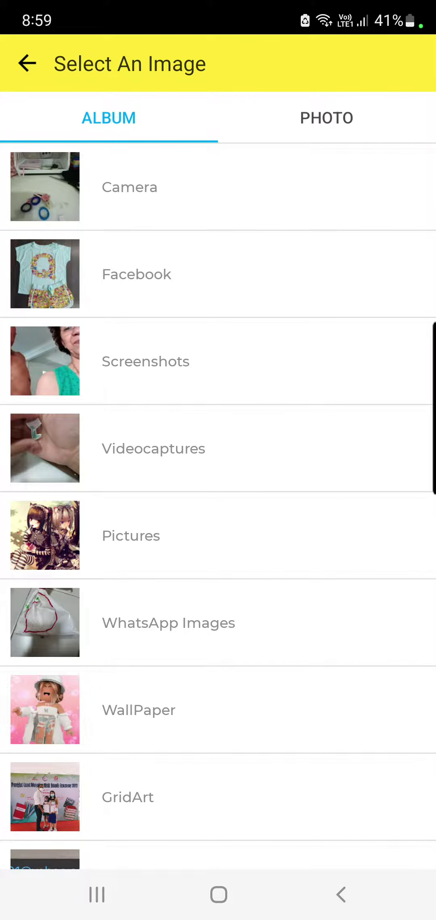
left_click(27, 62)
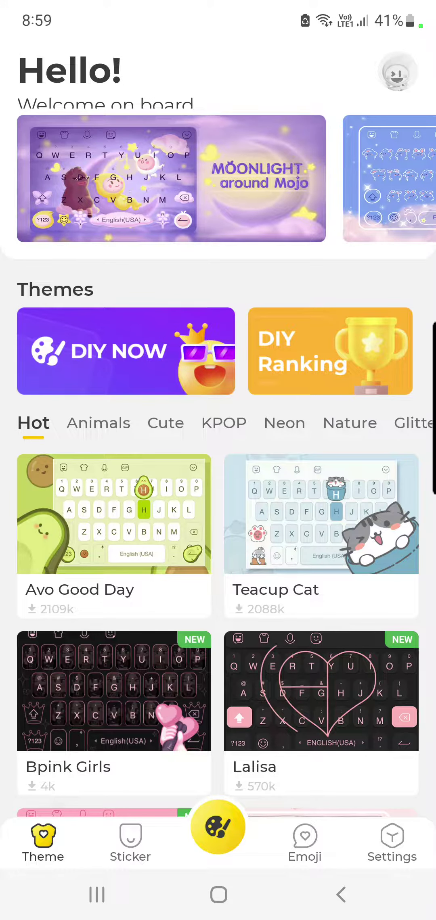
left_click(126, 351)
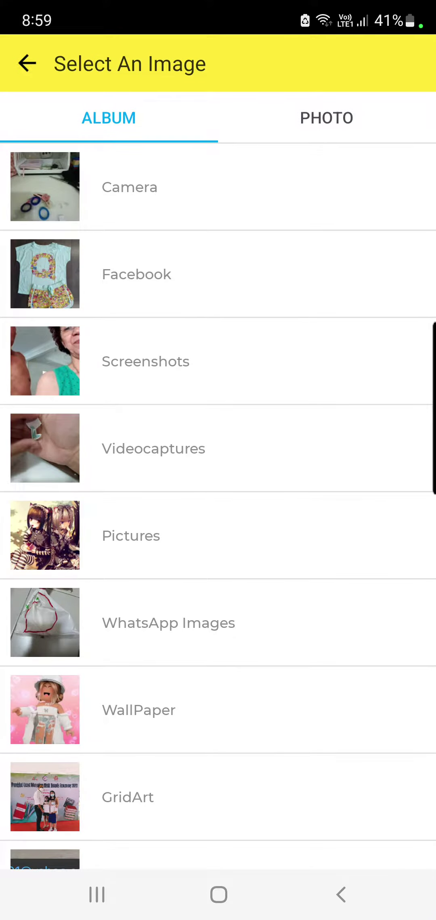
scroll(219, 503, "down", 2)
scroll(218, 503, "down", 1)
scroll(218, 503, "down", 2)
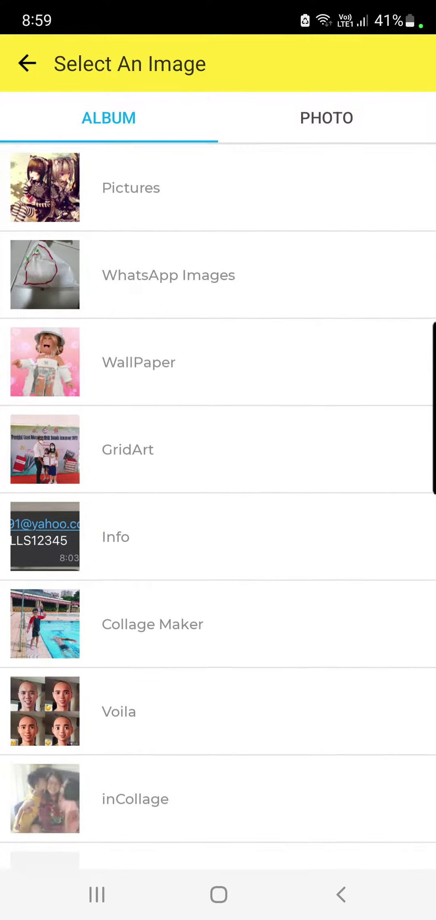
scroll(218, 504, "down", 1)
mouse_move(324, 503)
left_mouse_down()
mouse_move(108, 503)
mouse_move(324, 503)
left_mouse_up()
scroll(219, 504, "up", 2)
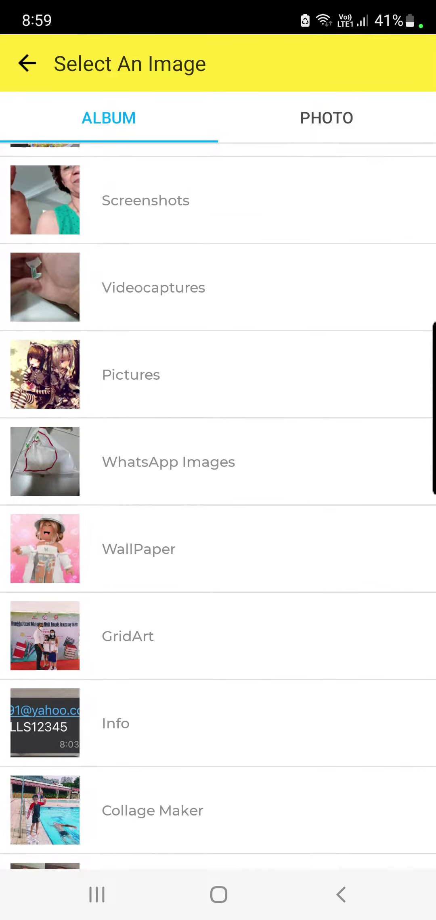
Step: Pick the anime cat-girls picture from the Pictures album and accept it
left_click(131, 375)
left_click(54, 149)
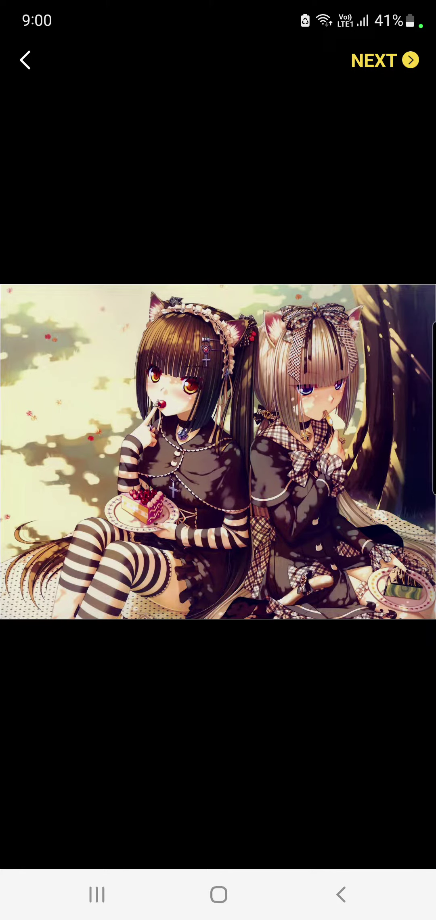
left_click(385, 60)
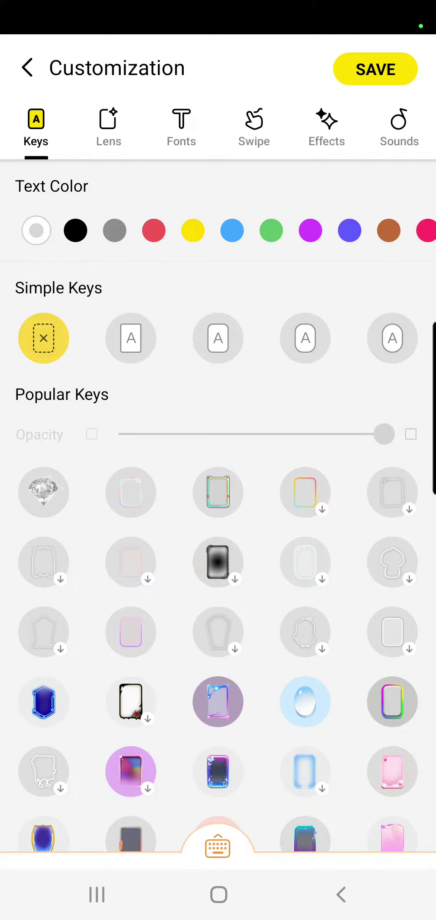
scroll(218, 503, "down", 2)
Step: Preview the keyboard and try the teal-framed, rainbow-outline and neon-framed key styles
left_click(217, 847)
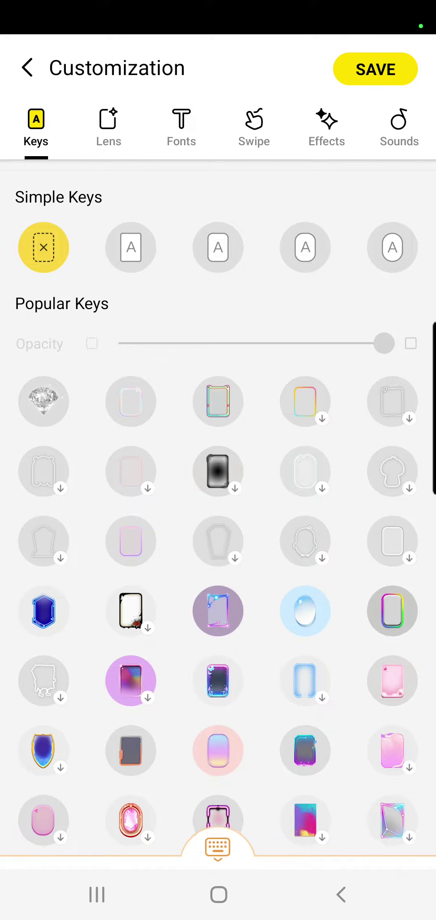
left_click(218, 401)
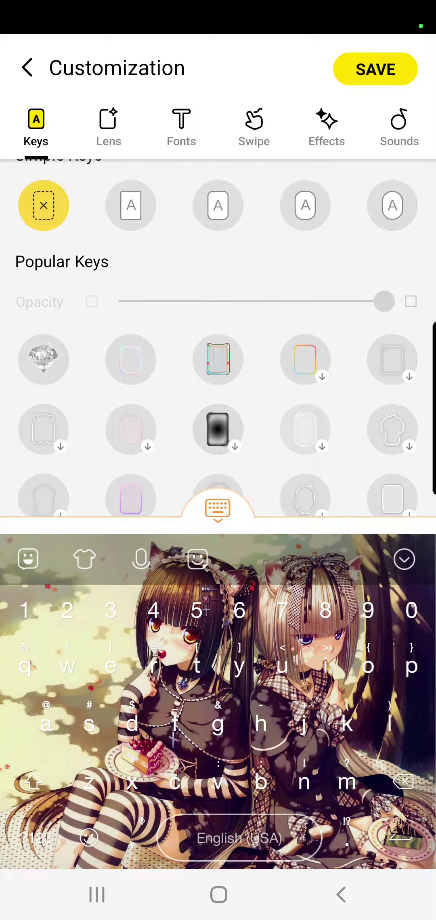
scroll(217, 360, "down", 1)
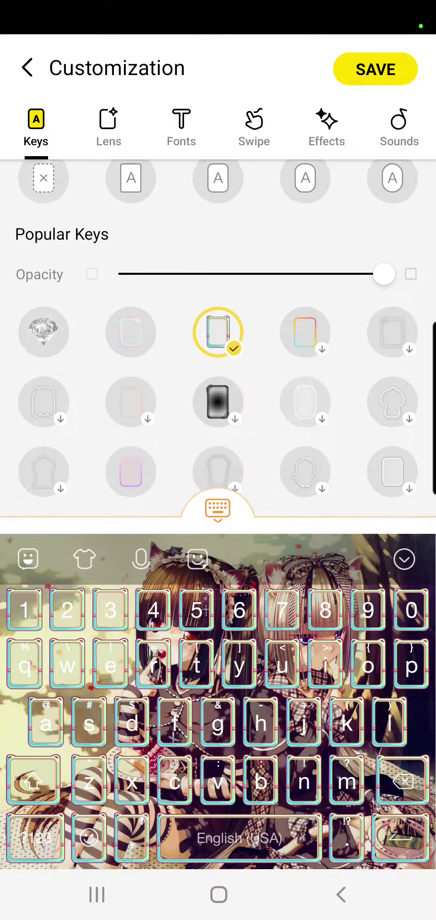
left_click(304, 290)
scroll(218, 338, "down", 1)
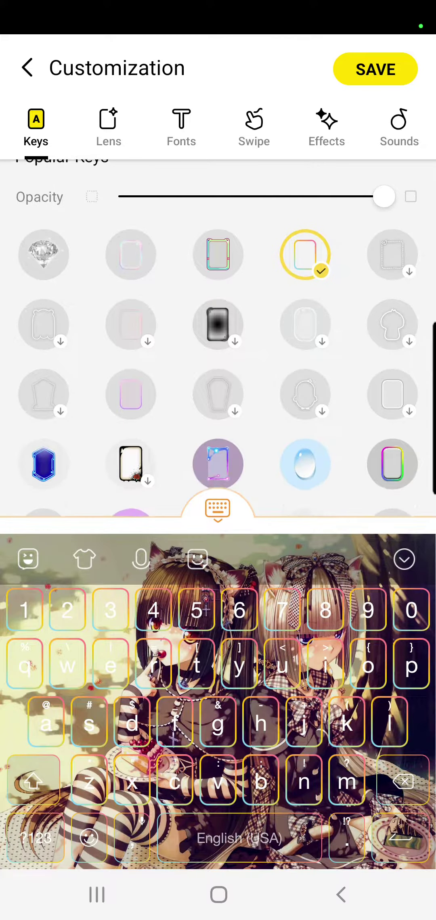
left_click(392, 423)
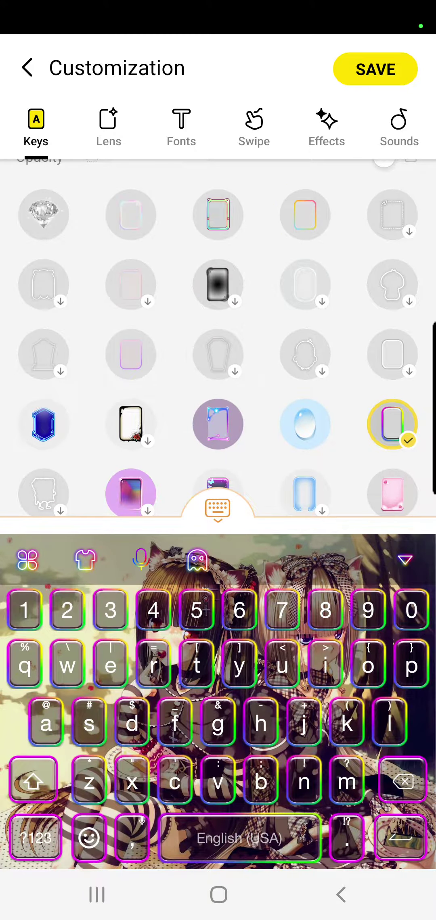
scroll(217, 338, "down", 1)
Step: Try black rose, blue shield, sponge and pink gradient keys, then settle on teal-framed
left_click(131, 350)
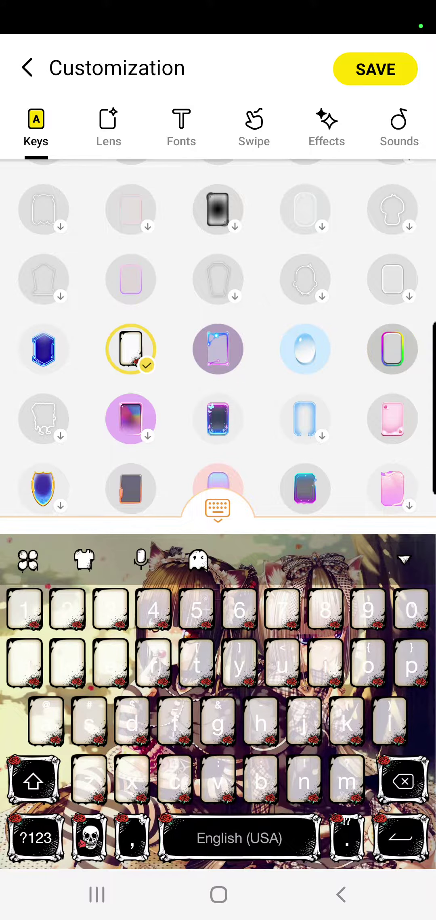
left_click(43, 350)
scroll(217, 338, "down", 1)
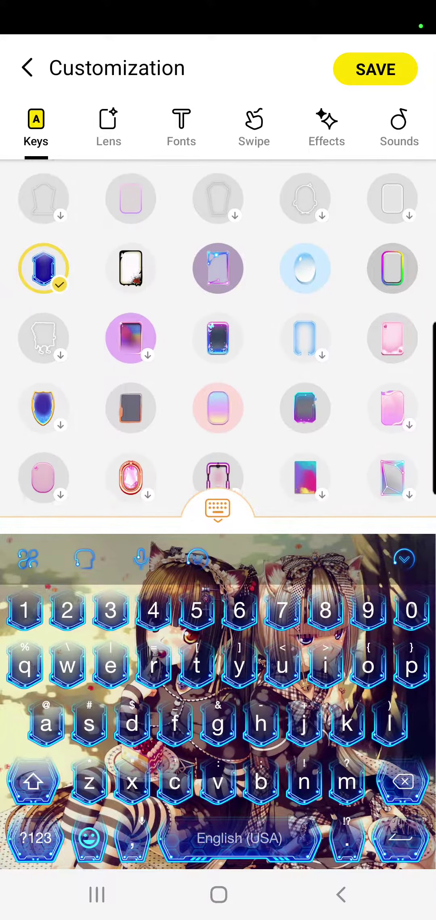
left_click(44, 332)
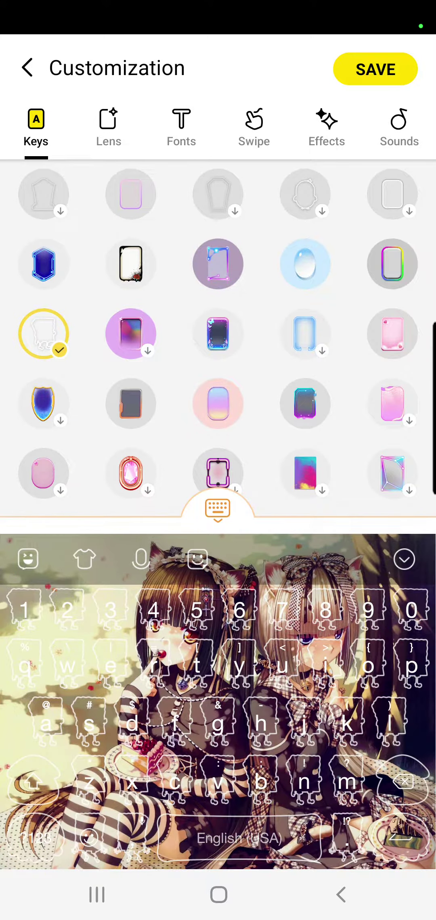
left_click(130, 333)
scroll(217, 338, "up", 5)
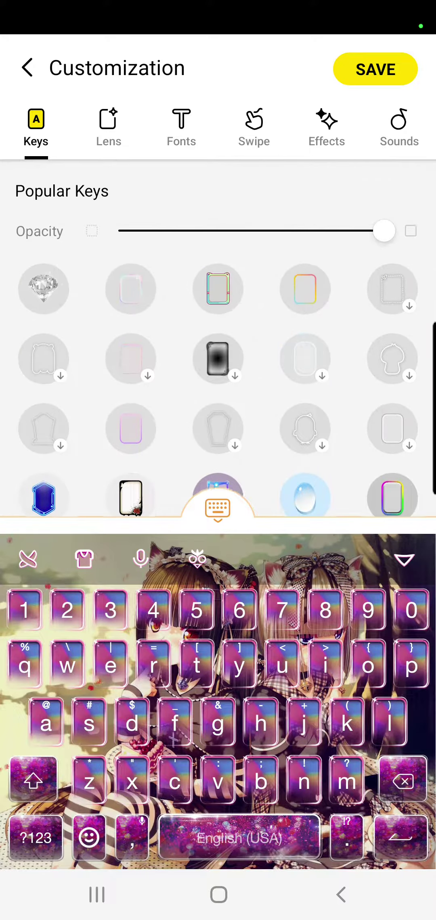
left_click(218, 400)
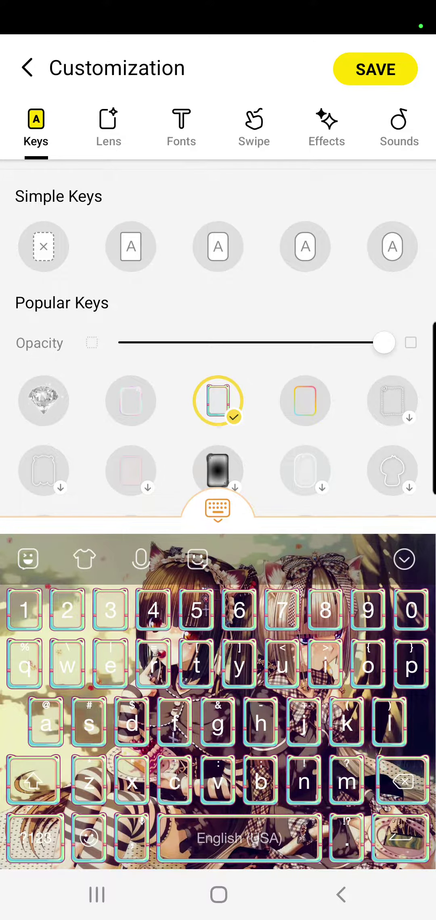
scroll(217, 338, "up", 2)
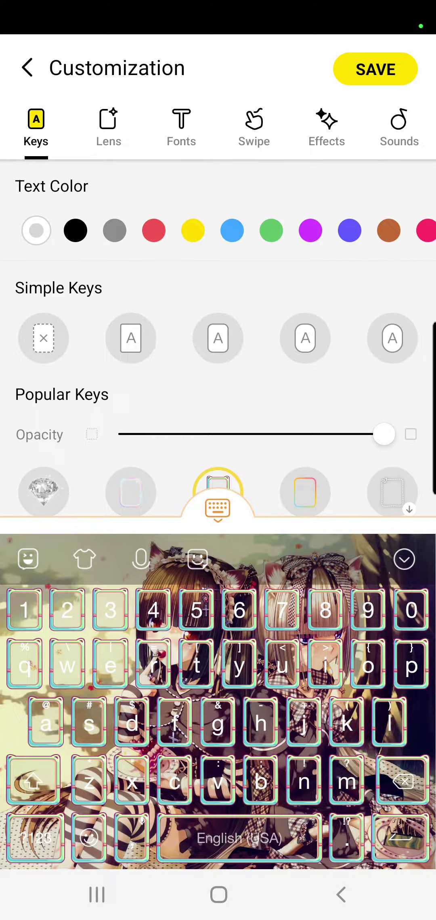
Step: Look at the Lens options, then apply the second, handwritten-style font from Font Options
left_click(109, 128)
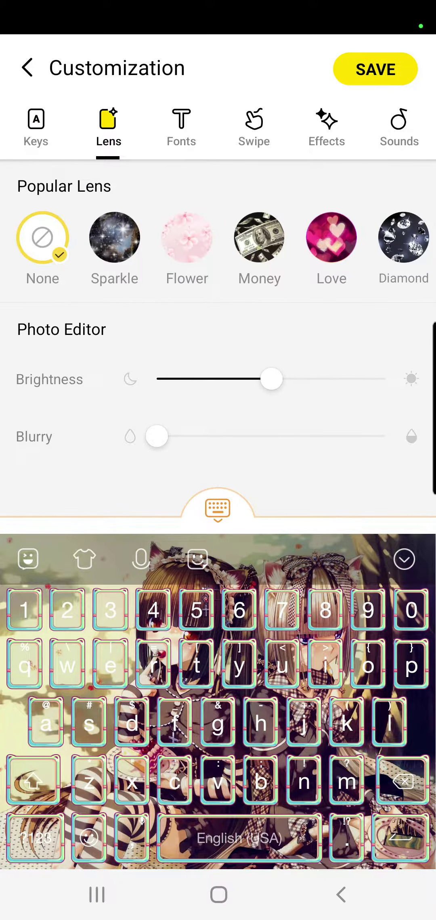
left_click_drag(288, 238, 205, 237)
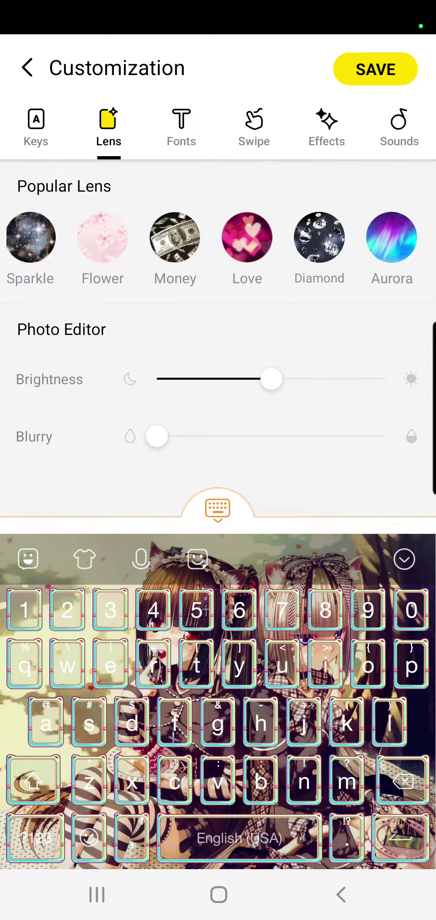
left_click(182, 128)
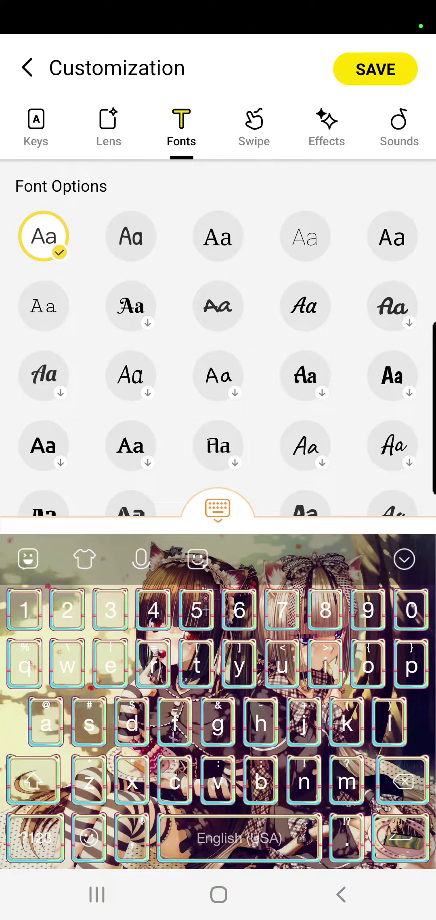
left_click(130, 236)
left_click_drag(218, 431, 218, 216)
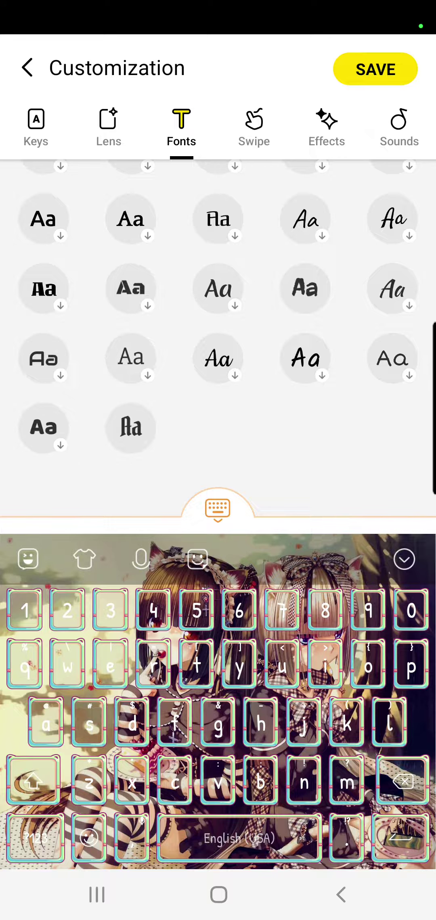
left_click_drag(218, 216, 218, 419)
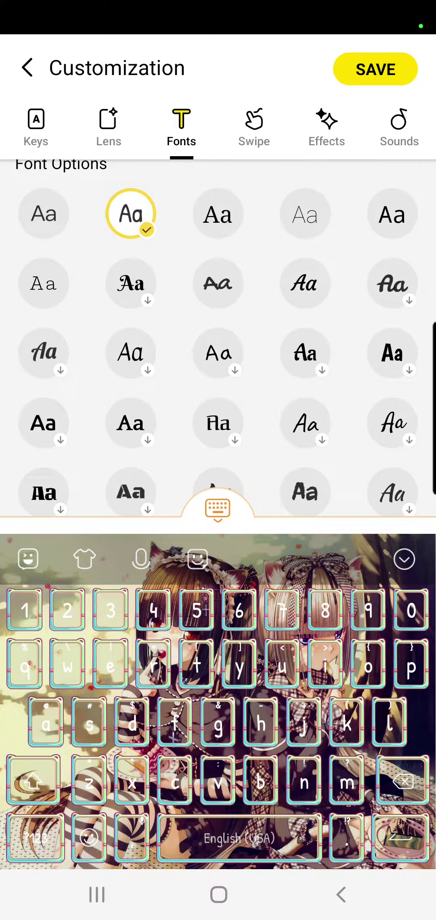
left_click_drag(218, 323, 218, 347)
Step: View the Swipe tab's Flow Options, then save the custom theme
left_click(253, 127)
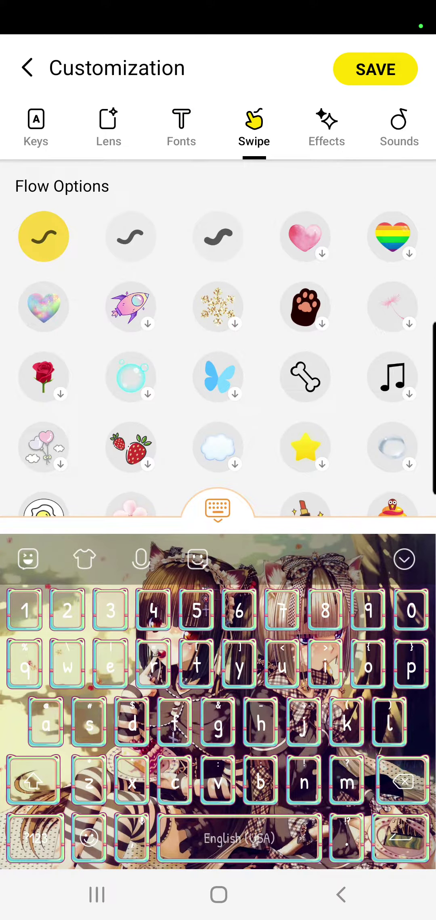
left_click(305, 447)
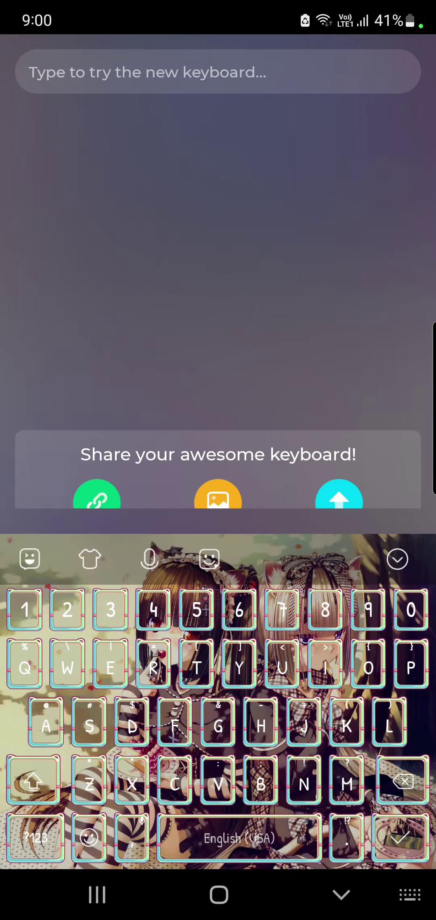
type("Durgf")
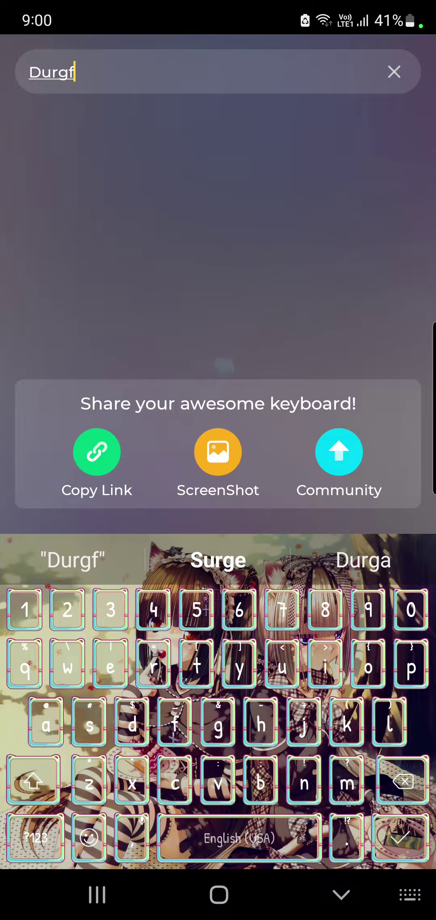
type("i6rfggd")
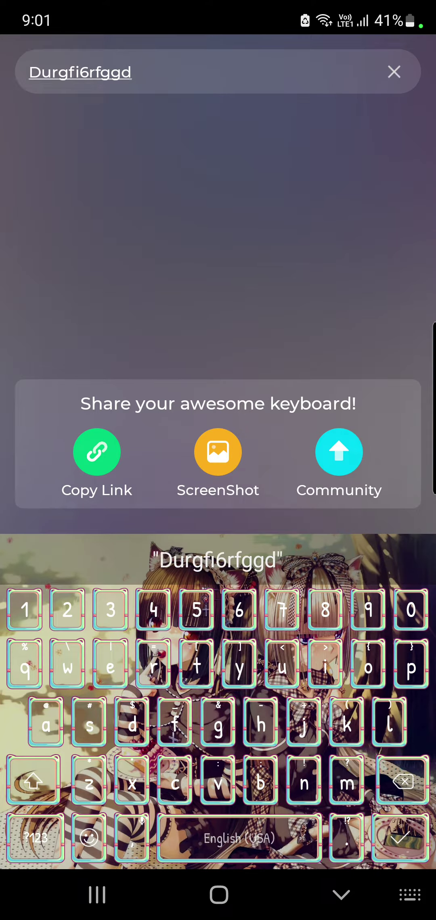
Step: Erase the test text from the try-out field and return to the home screen
key("BackSpace")
key("BackSpace")
key("BackSpace")
key("BackSpace")
key("BackSpace")
key("BackSpace")
type("Iey")
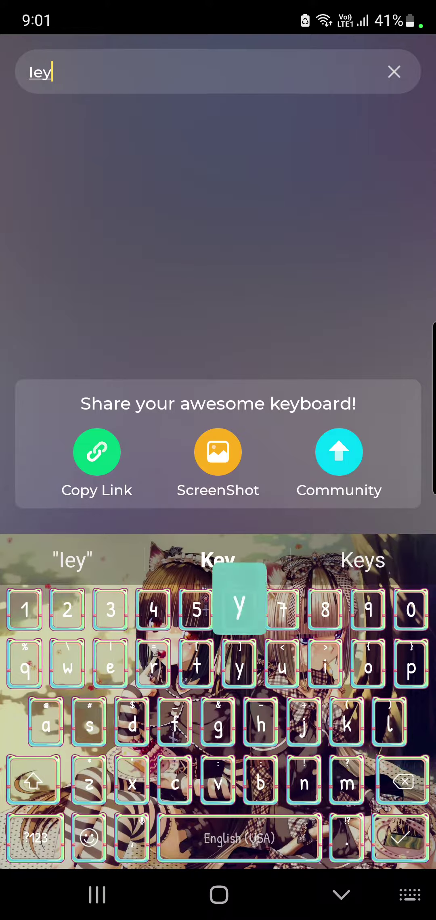
type("rvvei")
key("BackSpace")
key("BackSpace")
key("BackSpace")
key("BackSpace")
key("BackSpace")
key("BackSpace")
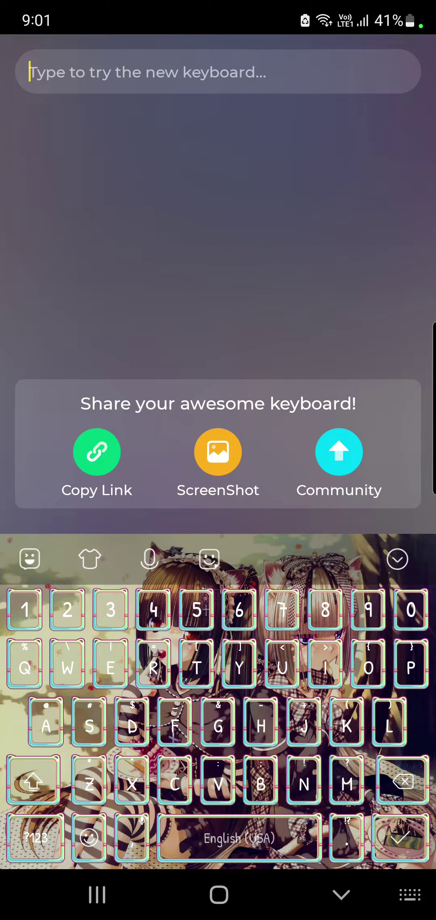
left_click(218, 896)
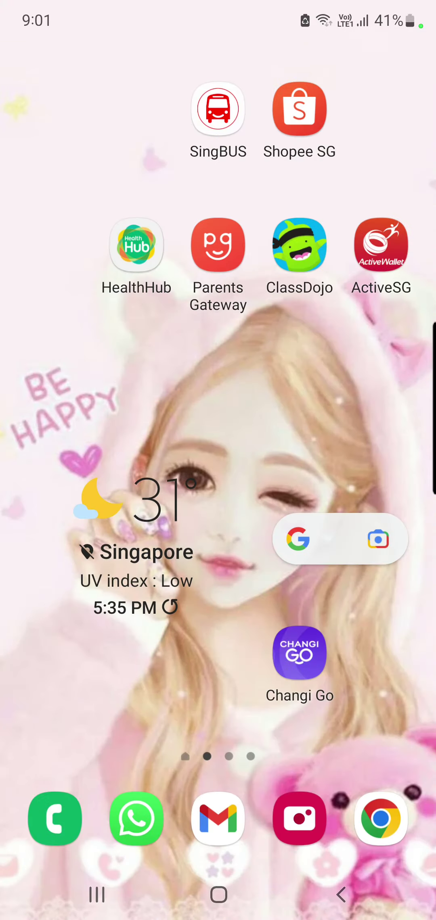
Step: Test the new keyboard in a WhatsApp chat, erase the message, and return to the chat list
left_click(136, 818)
type("Fuur")
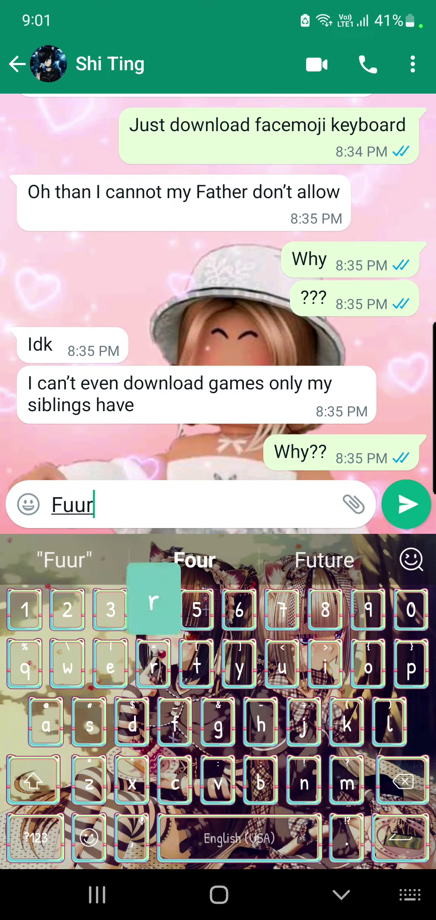
type("gyuyr")
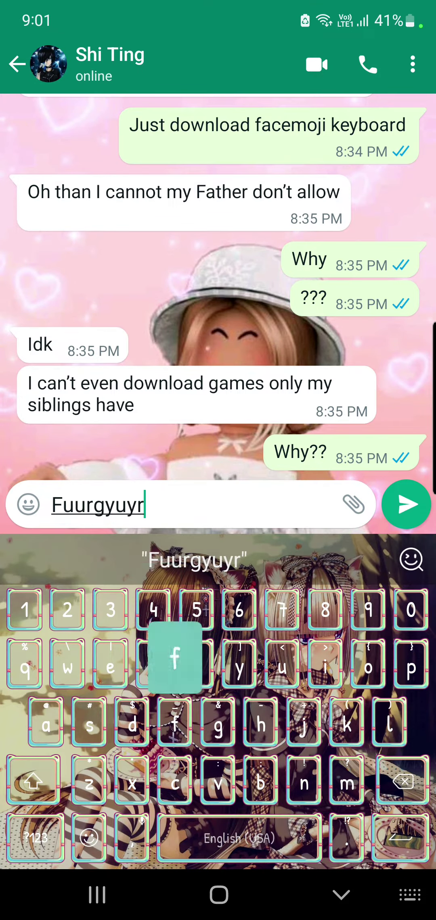
type("fbje")
key("BackSpace")
key("BackSpace")
key("BackSpace")
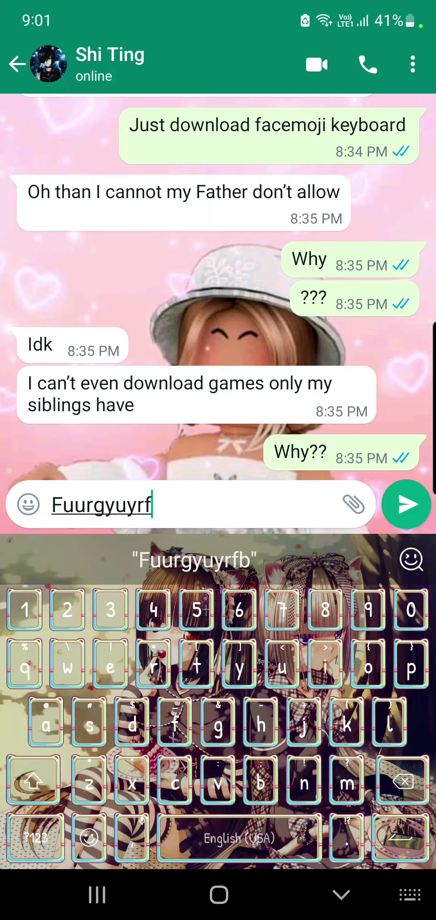
key("BackSpace")
key("BackSpace")
key("BackSpace")
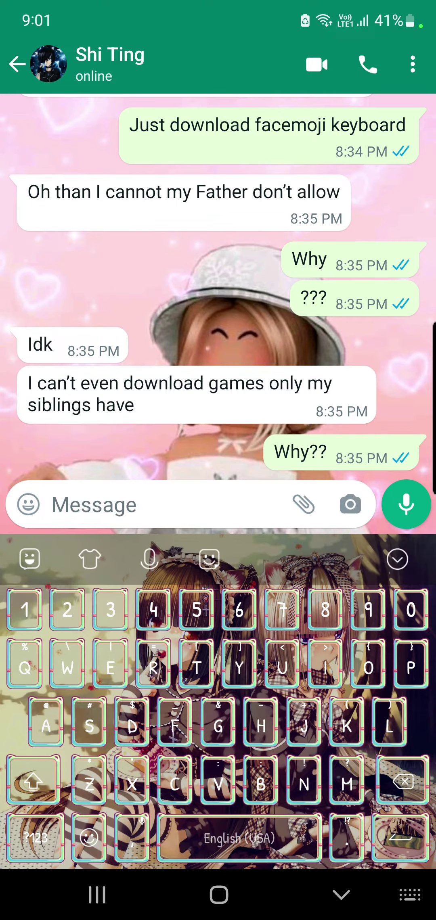
left_click(17, 64)
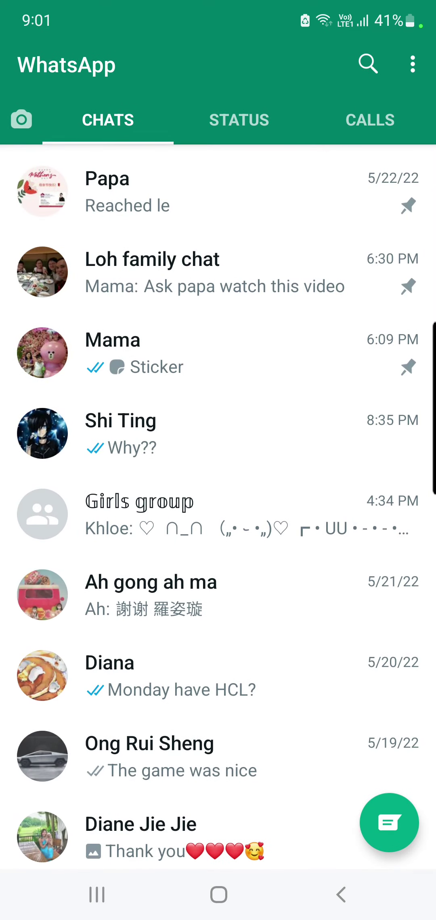